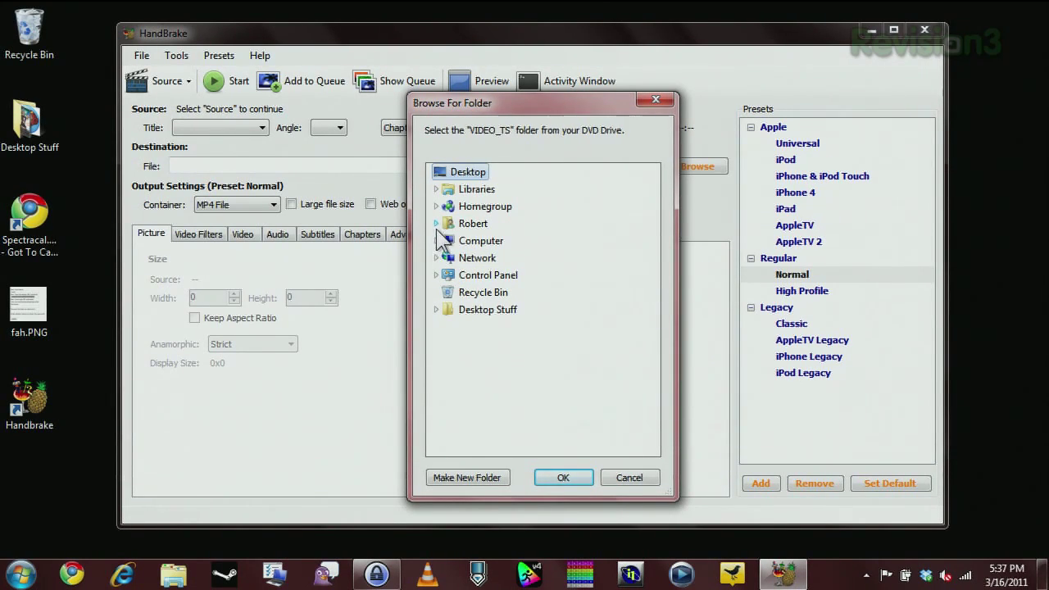
# Load the ripped movie folder inside Videos > My Videos > DVD Rip > MainMovie as the encoding source.
pyautogui.click(436, 190)
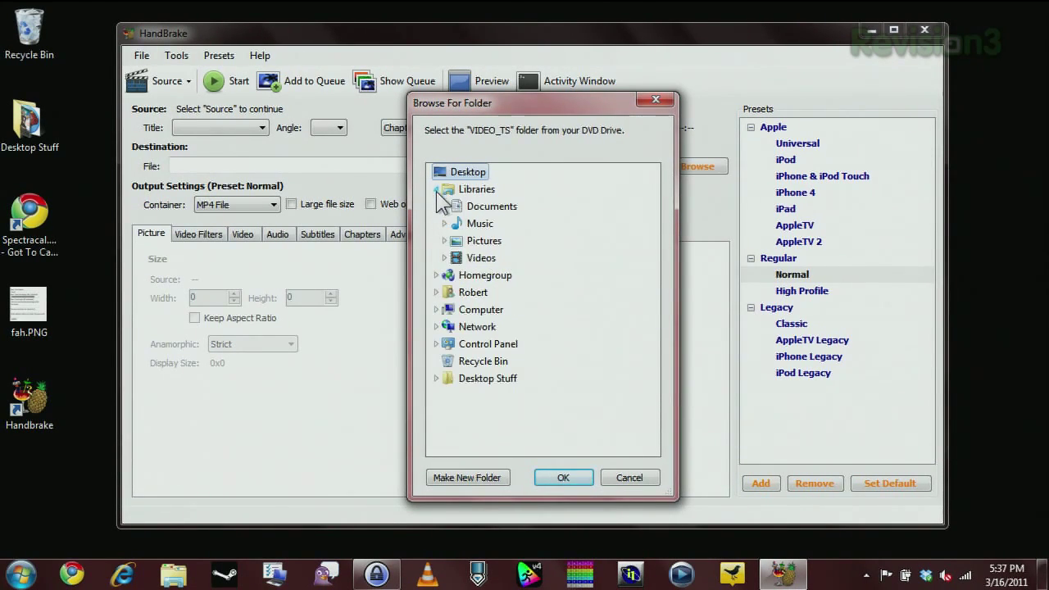
pyautogui.click(444, 257)
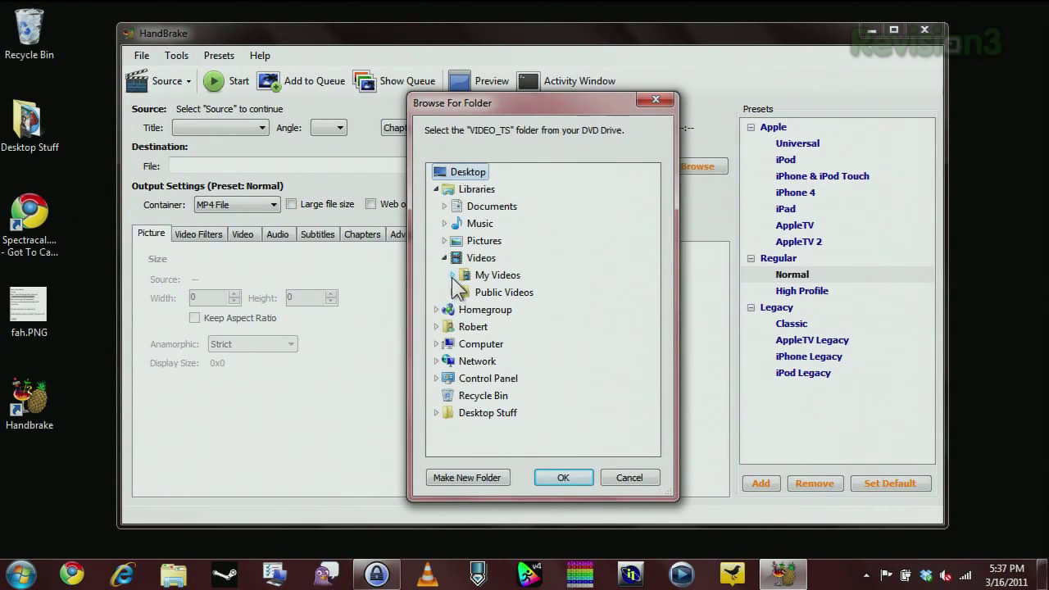
pyautogui.click(452, 276)
pyautogui.doubleClick(500, 308)
pyautogui.click(523, 327)
pyautogui.doubleClick(528, 330)
pyautogui.doubleClick(496, 344)
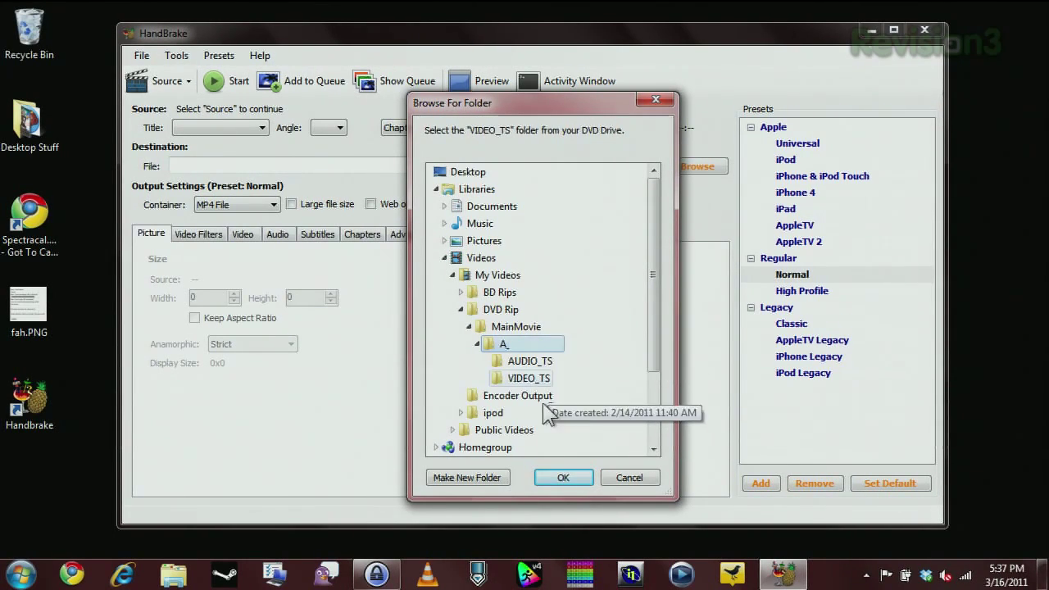
pyautogui.click(565, 478)
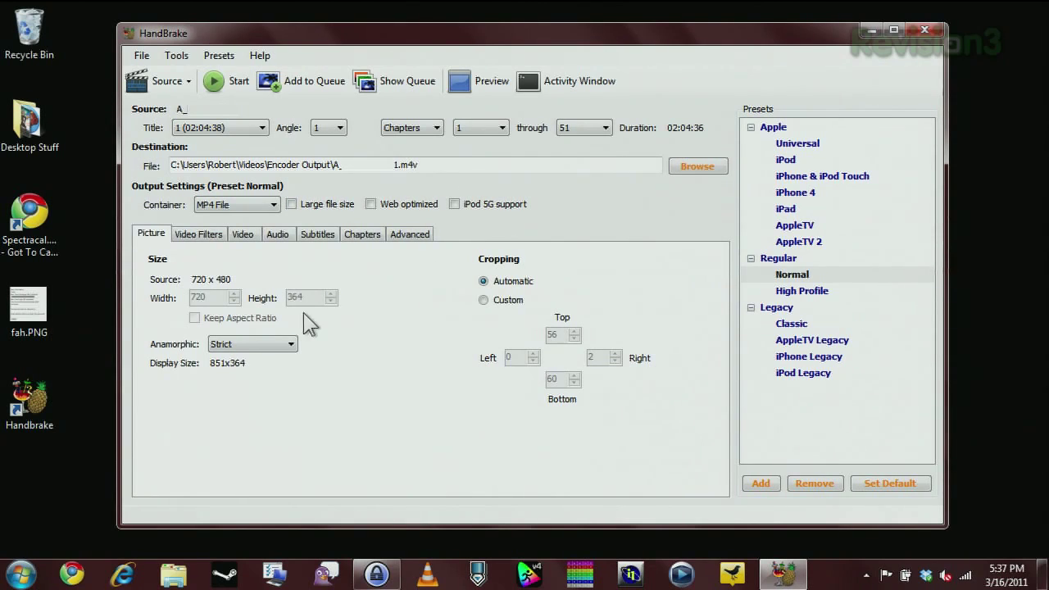
# Try the iPhone 4 preset, and settle on the High Profile preset for the encode.
pyautogui.click(797, 195)
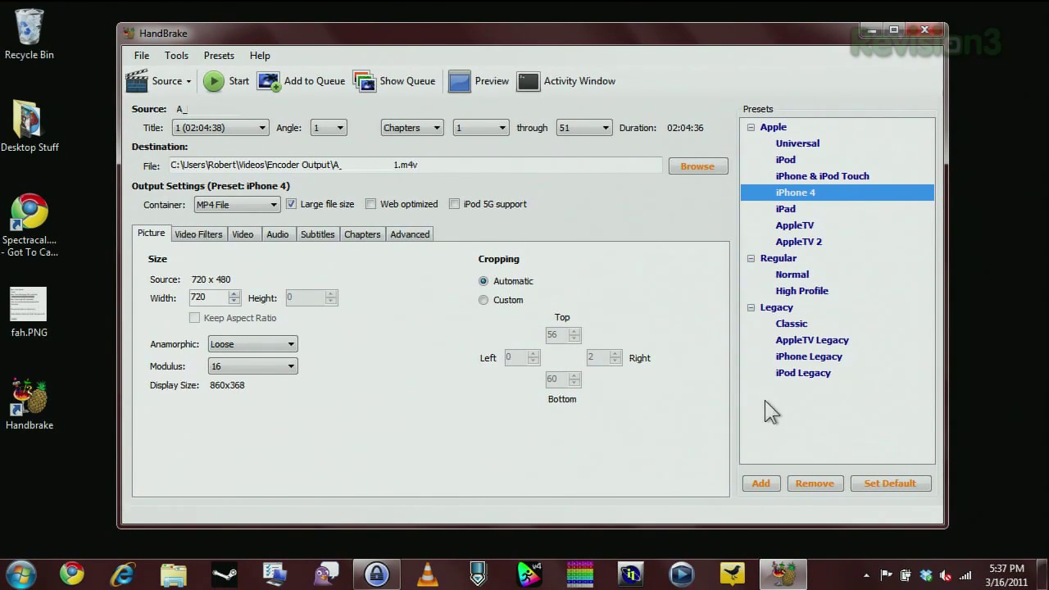
pyautogui.click(819, 293)
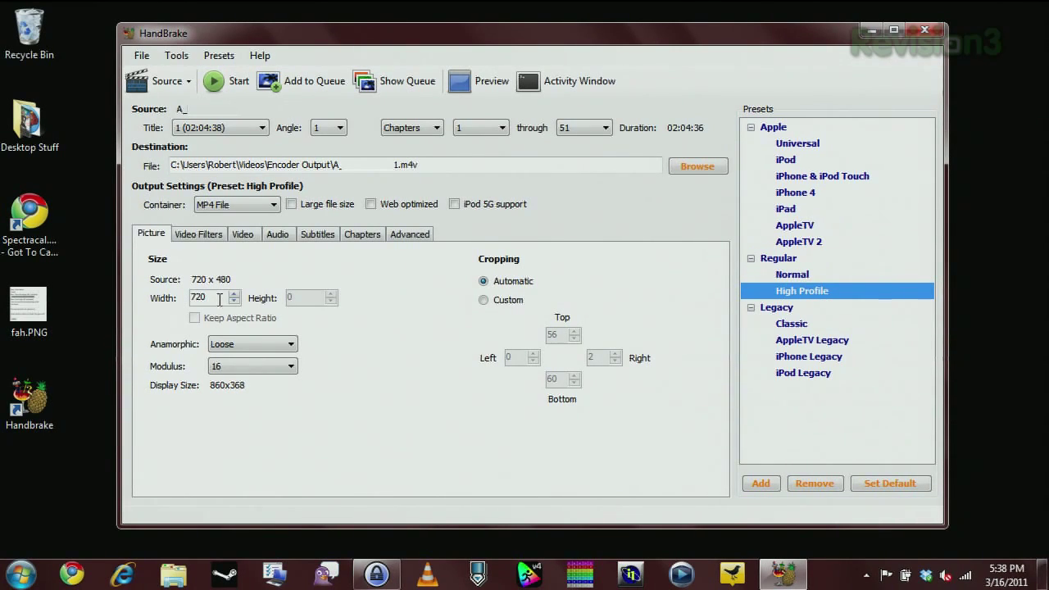
# Set the video quality to a target size of 1000 MB and enable 2-Pass Encoding with Turbo first Pass.
pyautogui.click(241, 235)
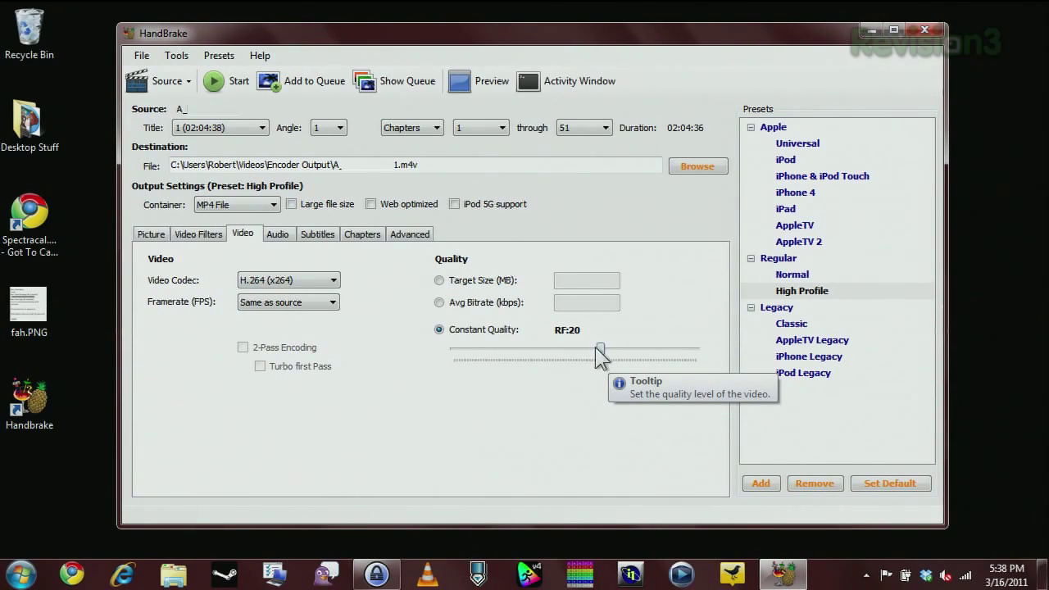
pyautogui.click(440, 302)
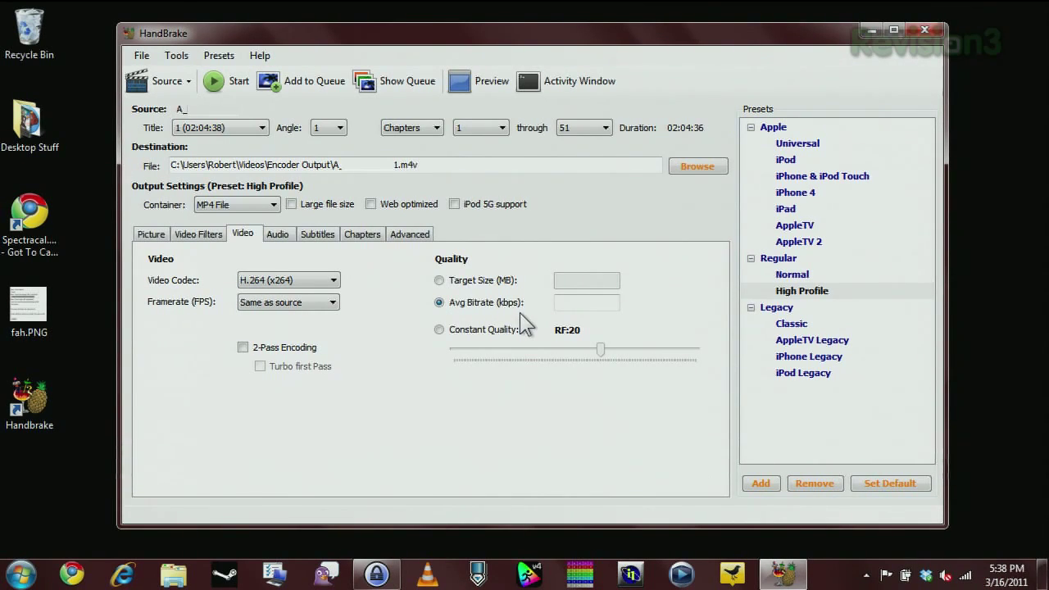
pyautogui.click(573, 303)
pyautogui.click(440, 328)
pyautogui.click(440, 281)
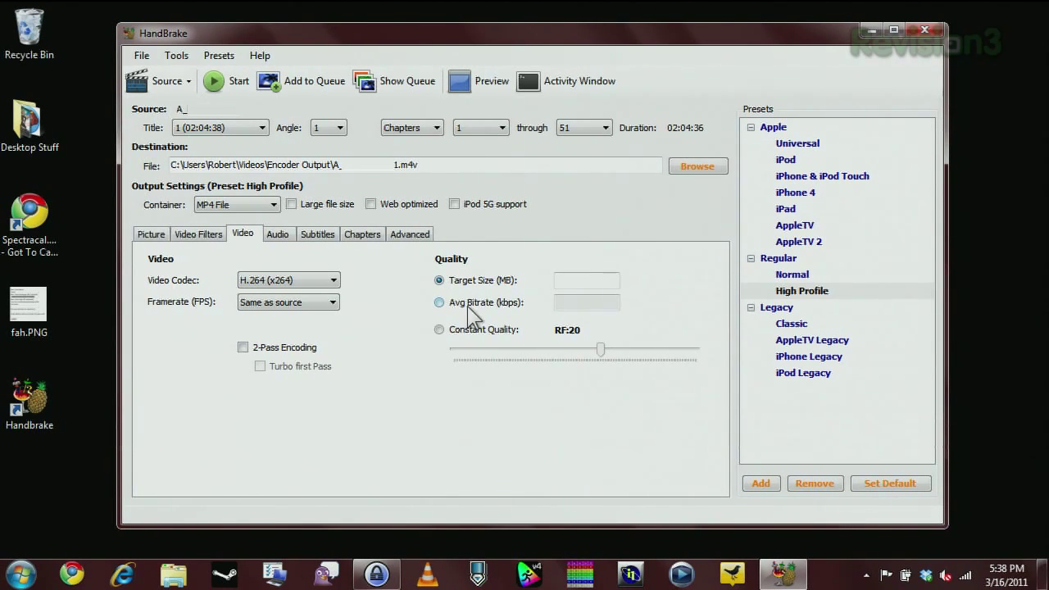
pyautogui.click(596, 278)
pyautogui.write('1000')
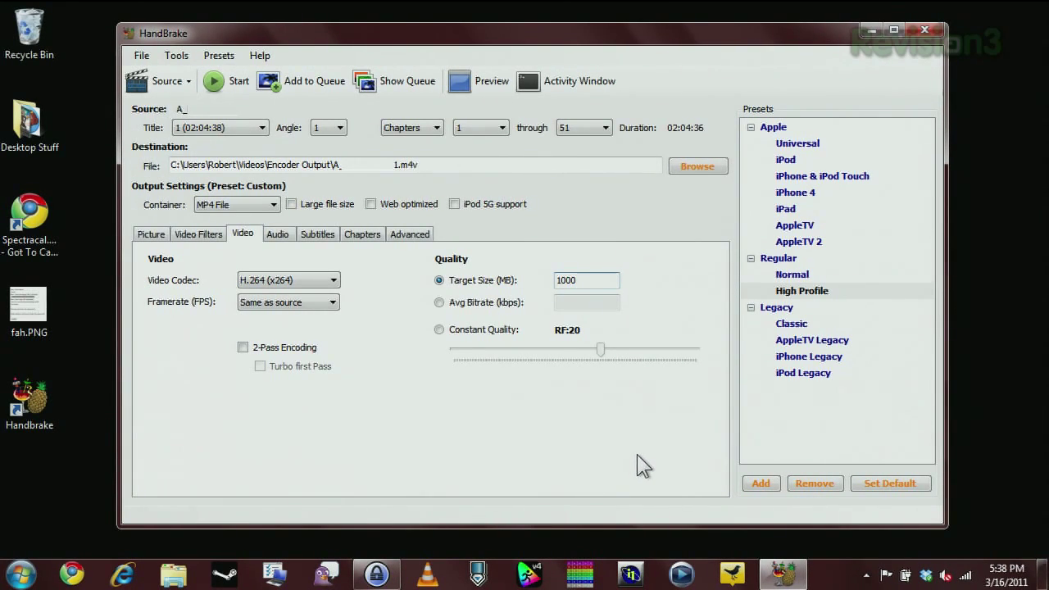
pyautogui.click(242, 347)
pyautogui.click(259, 366)
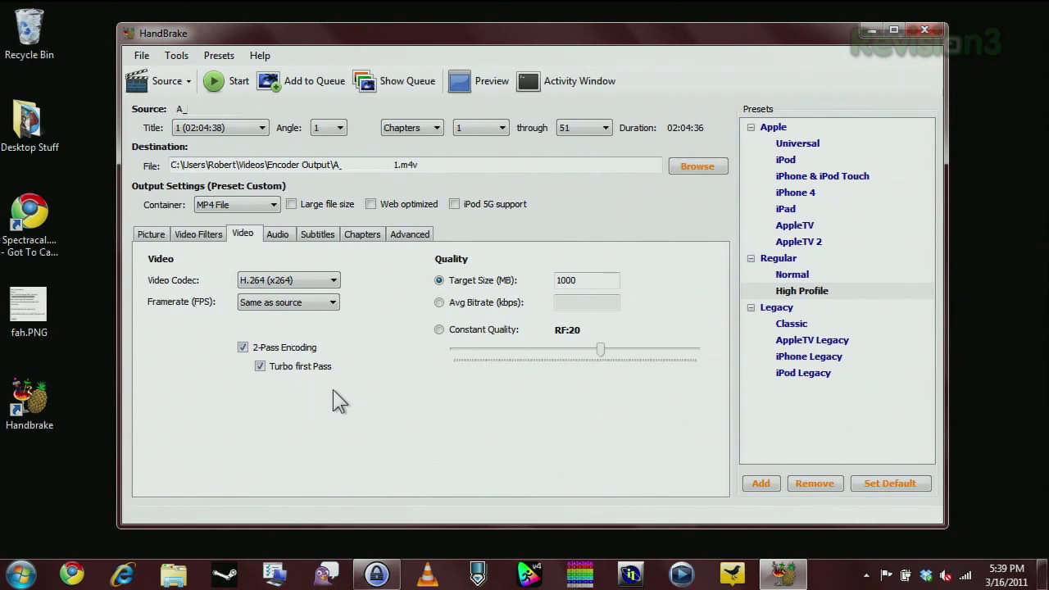
# Review both audio tracks, the codec choices for track 1 and the available output container formats.
pyautogui.click(280, 235)
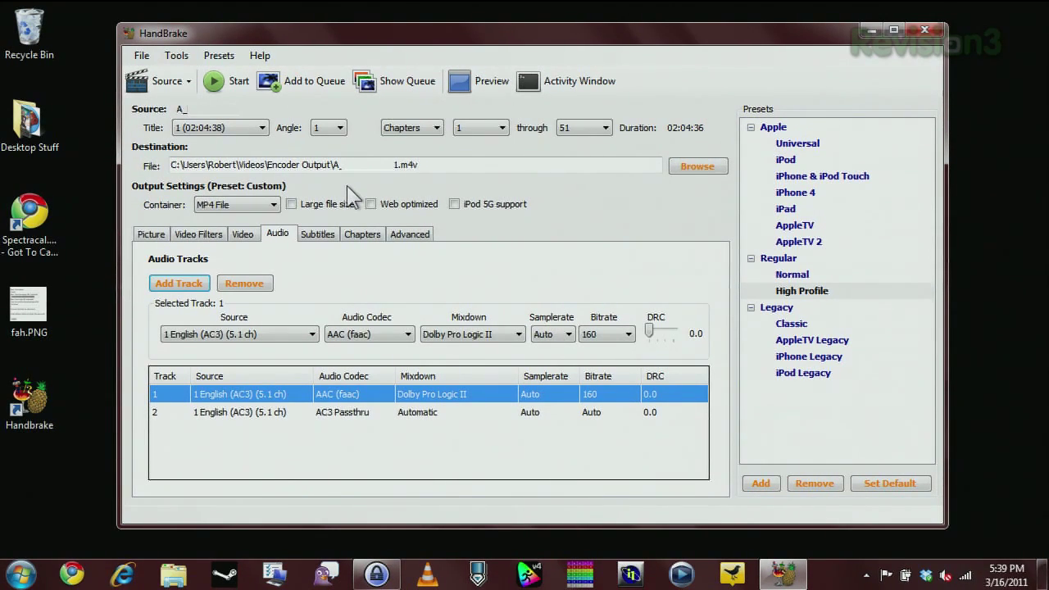
pyautogui.click(315, 411)
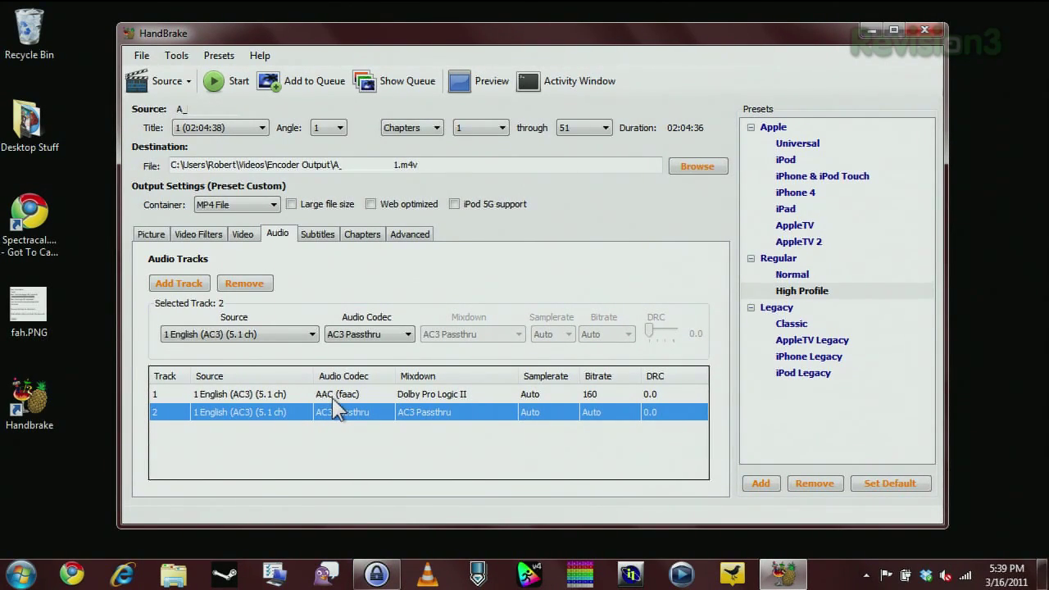
pyautogui.click(333, 399)
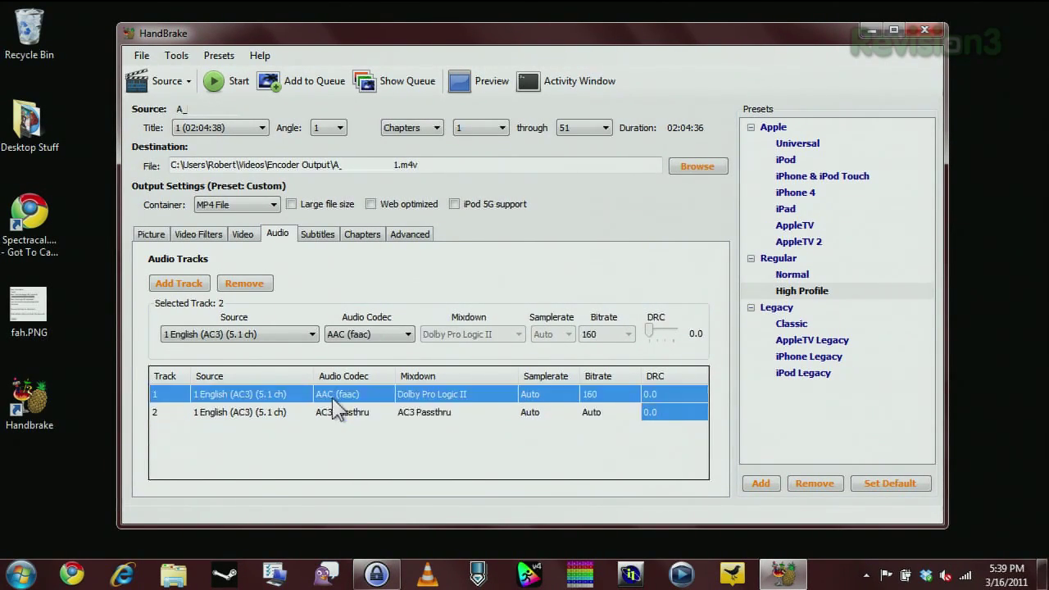
pyautogui.click(370, 335)
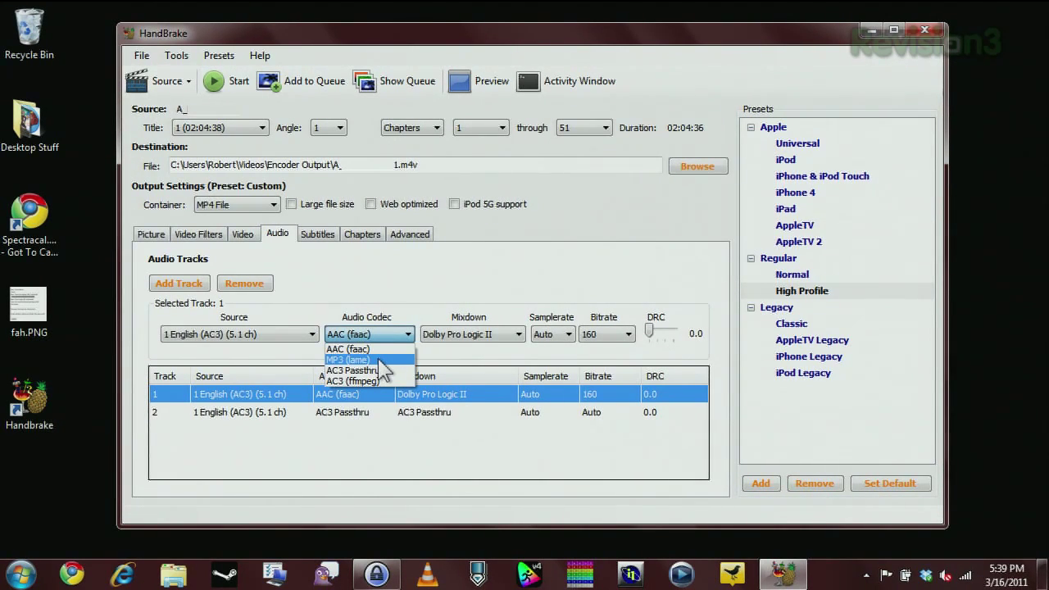
pyautogui.click(387, 349)
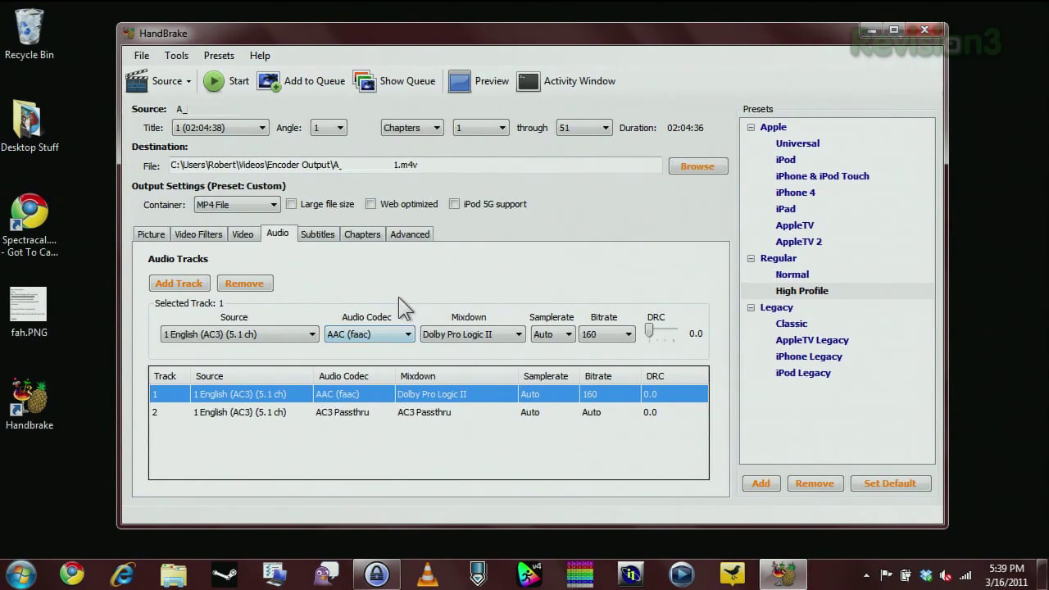
pyautogui.click(273, 205)
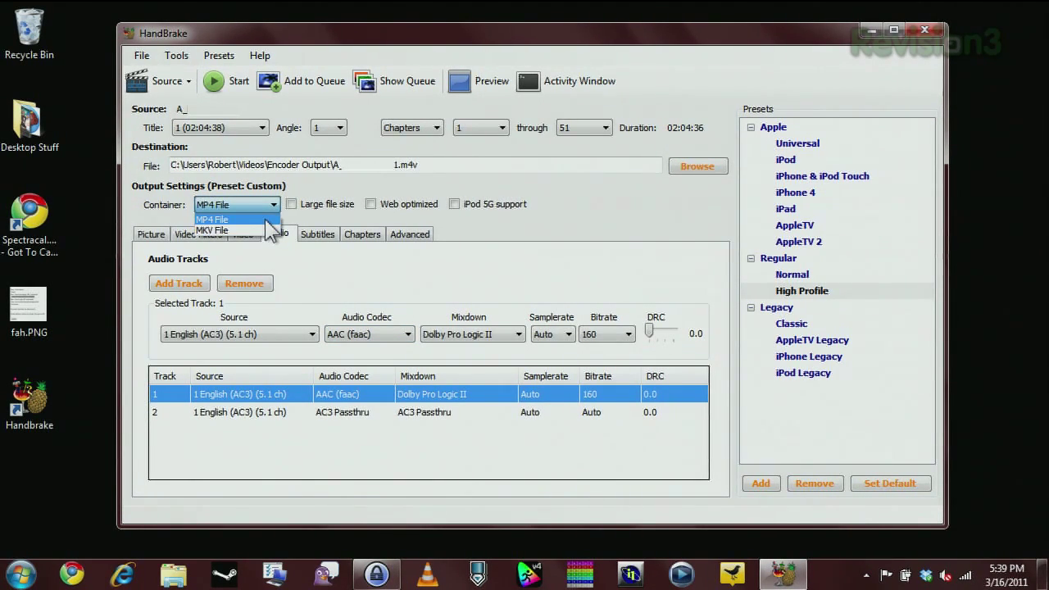
pyautogui.click(266, 206)
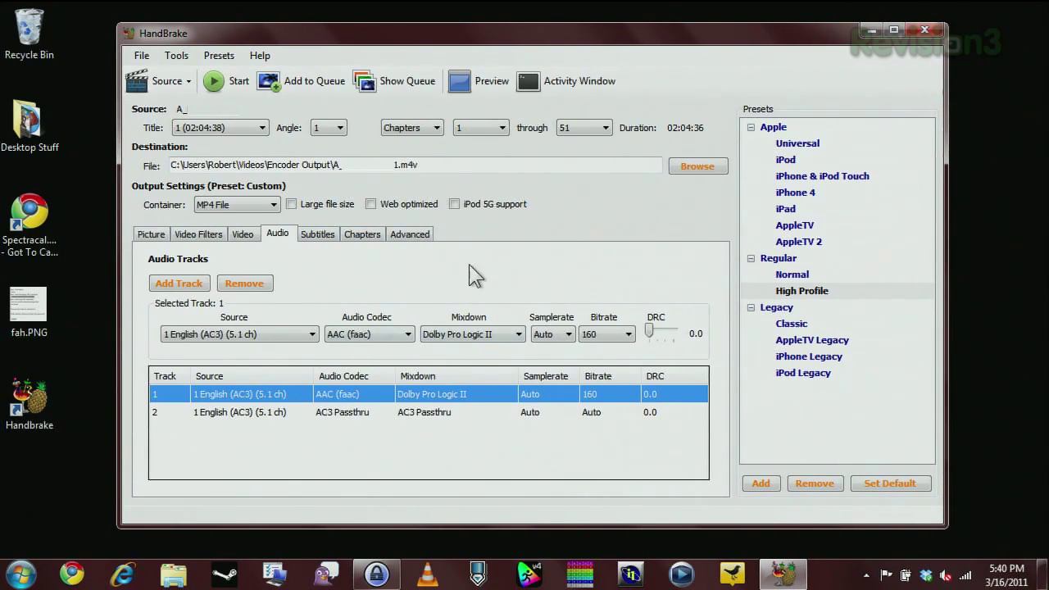
# Look through the subtitle, chapter and advanced encoding settings.
pyautogui.click(319, 234)
pyautogui.click(362, 236)
pyautogui.click(405, 236)
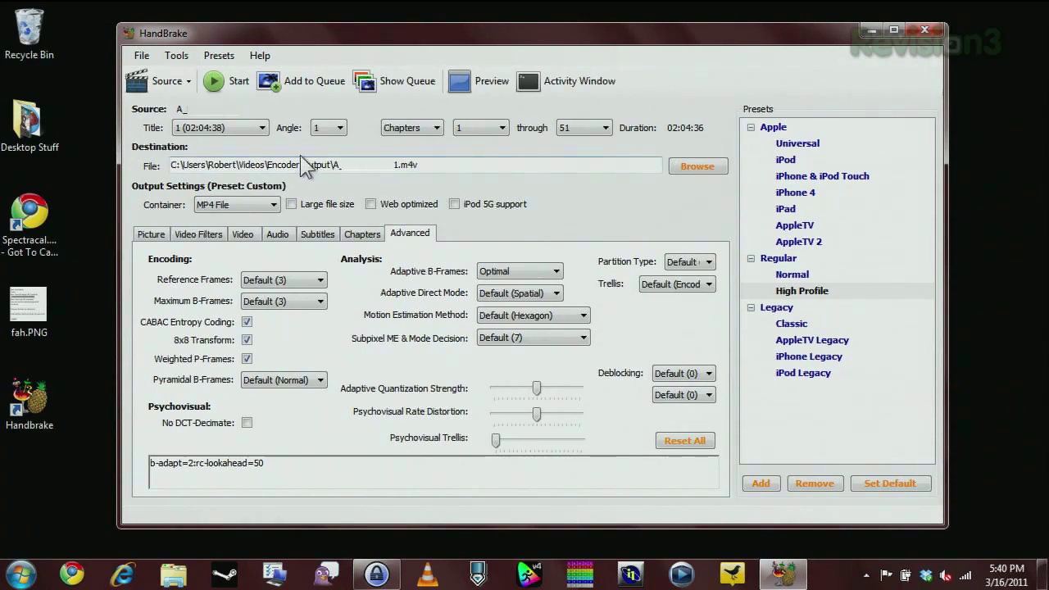
# Exit HandBrake and launch it again from the desktop to start with an empty source.
pyautogui.click(161, 80)
pyautogui.click(209, 103)
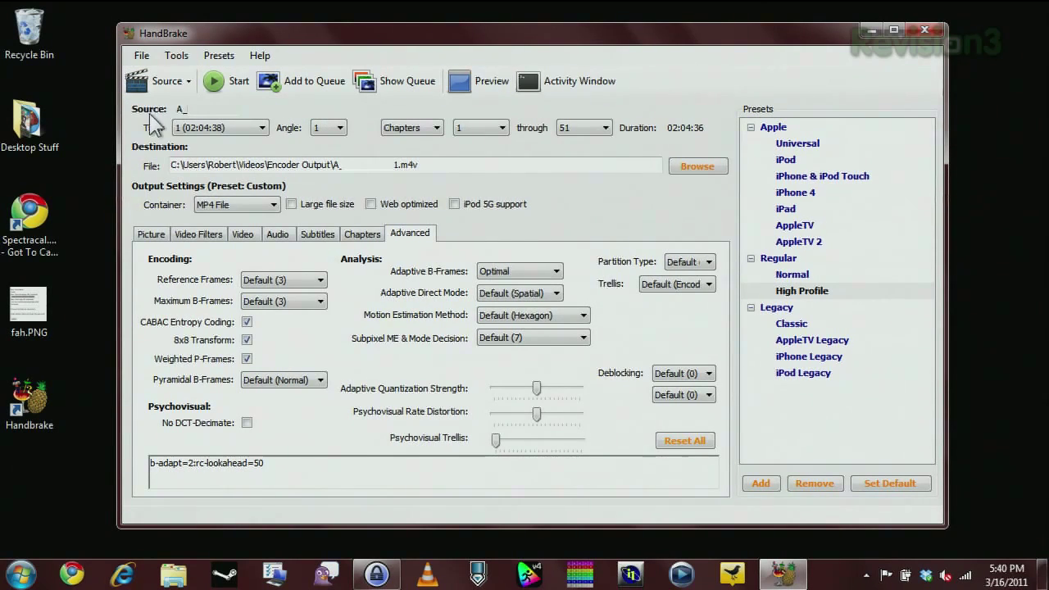
pyautogui.click(141, 59)
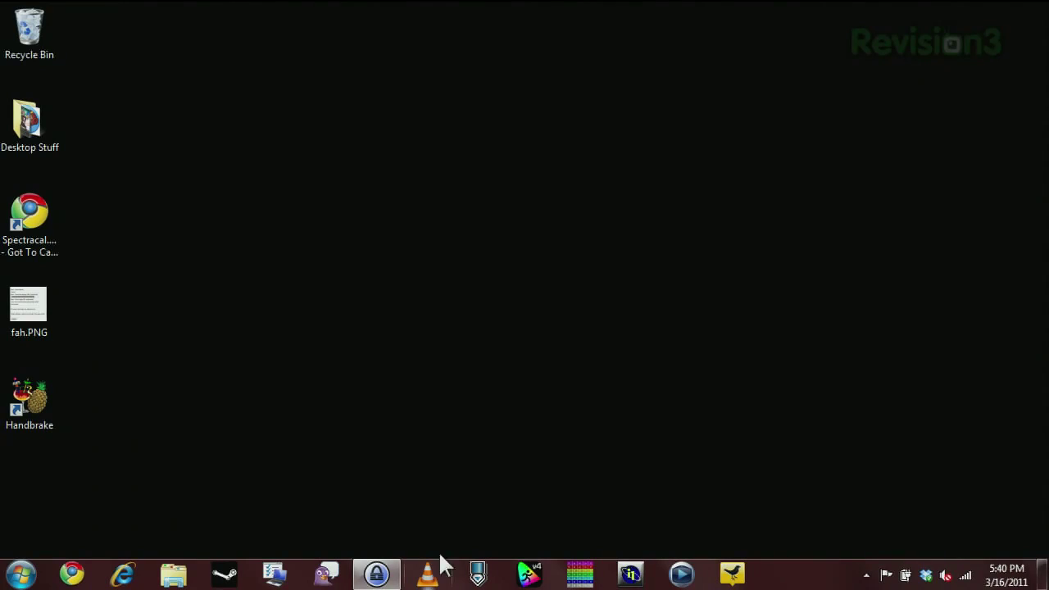
pyautogui.doubleClick(44, 410)
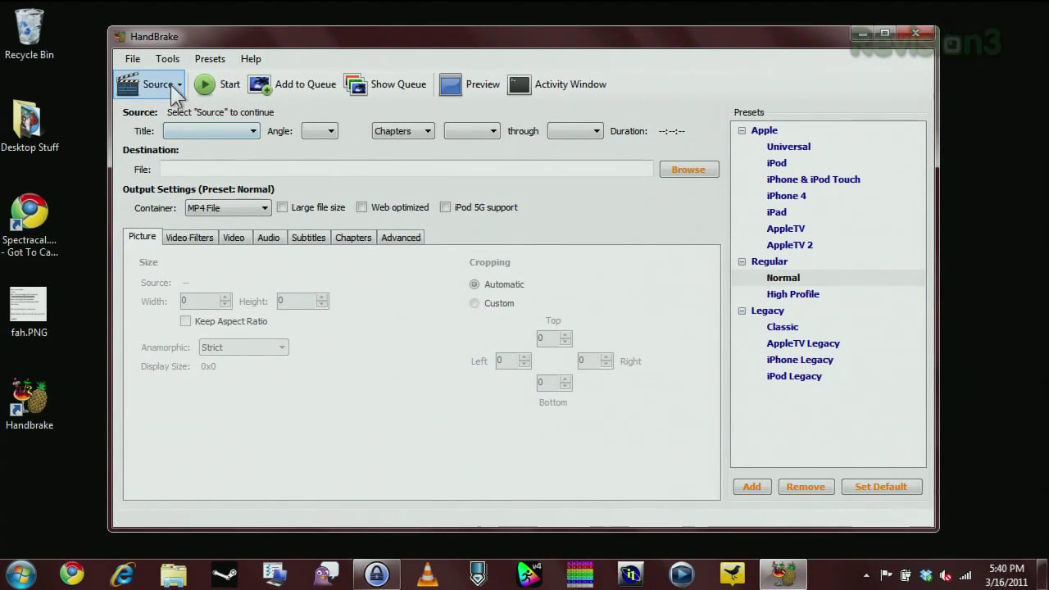
# Try to load the BDMV folder under My Videos > BD Rips, inside FullDisc > GR, as the source folder.
pyautogui.click(176, 85)
pyautogui.click(181, 129)
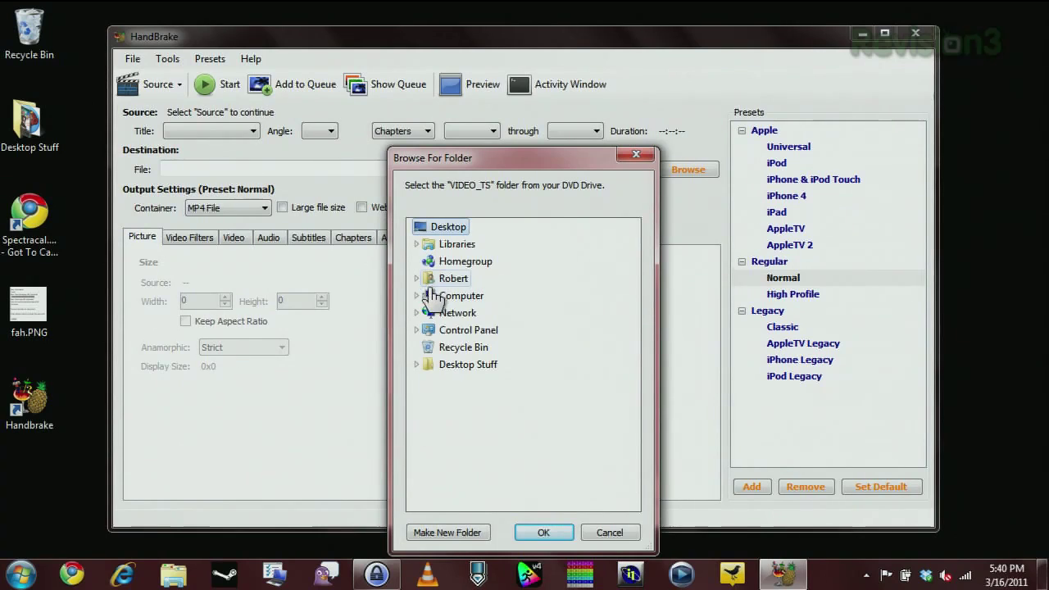
pyautogui.click(416, 244)
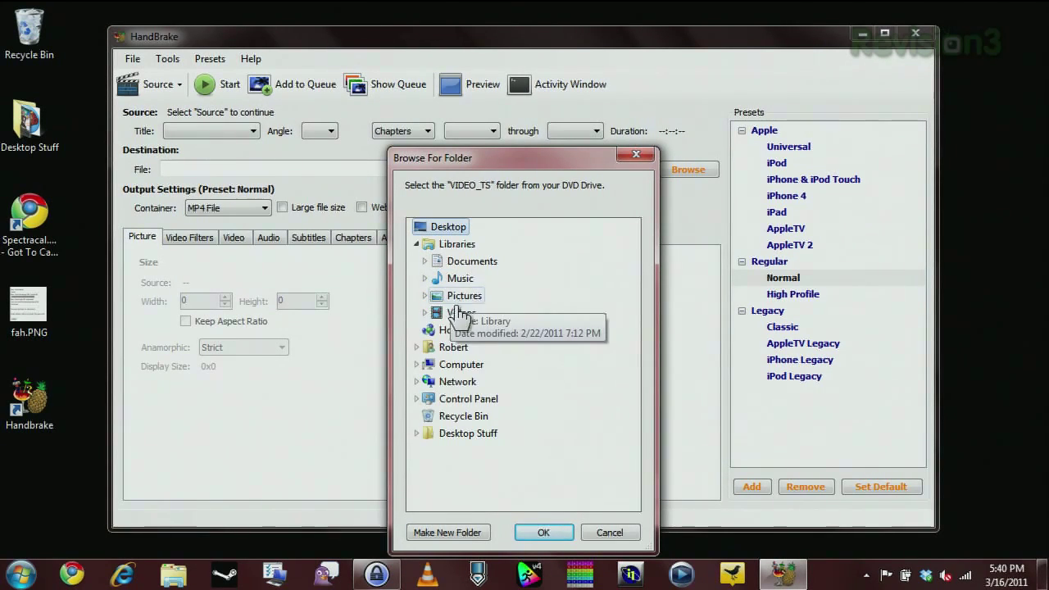
pyautogui.click(424, 312)
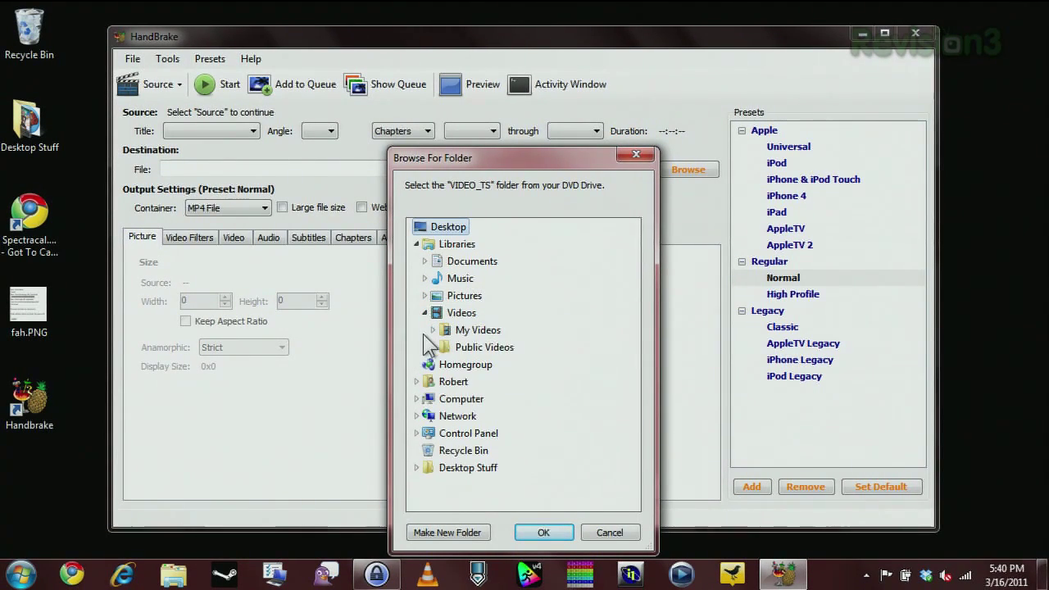
pyautogui.click(433, 330)
pyautogui.click(486, 350)
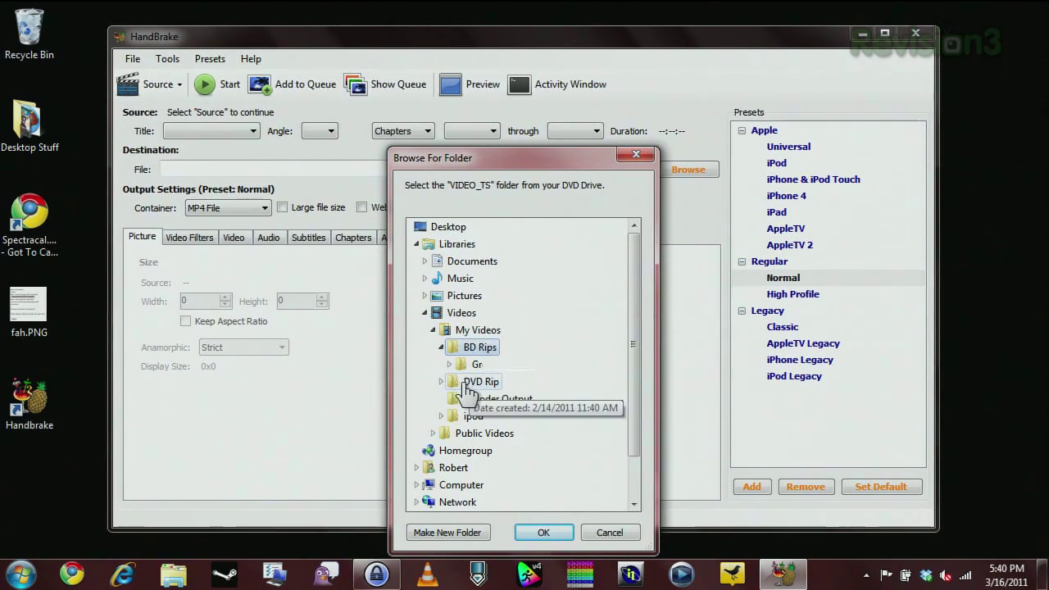
pyautogui.click(475, 364)
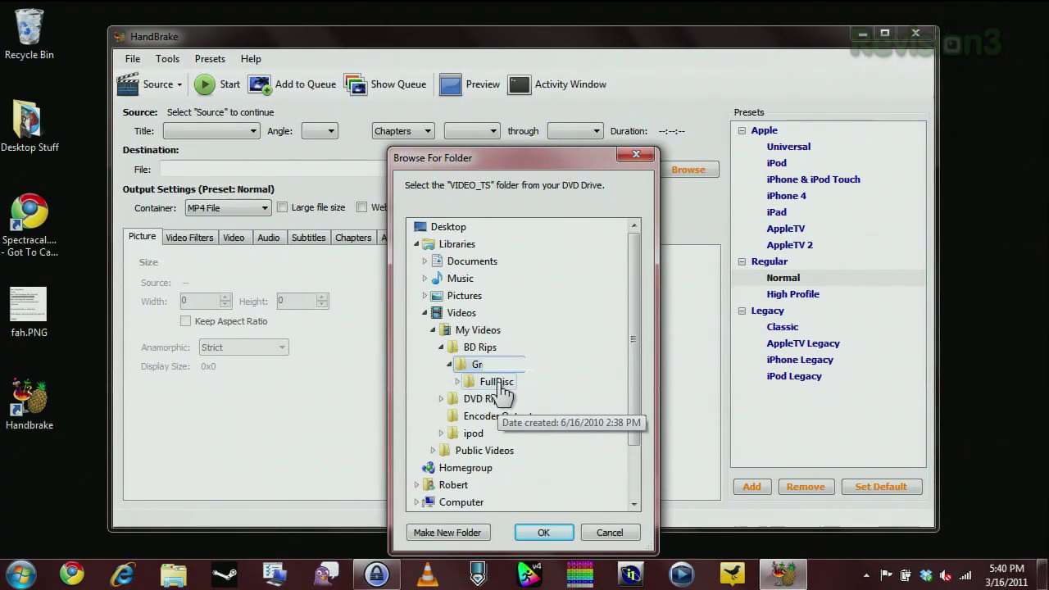
pyautogui.click(495, 382)
pyautogui.click(494, 398)
pyautogui.click(513, 416)
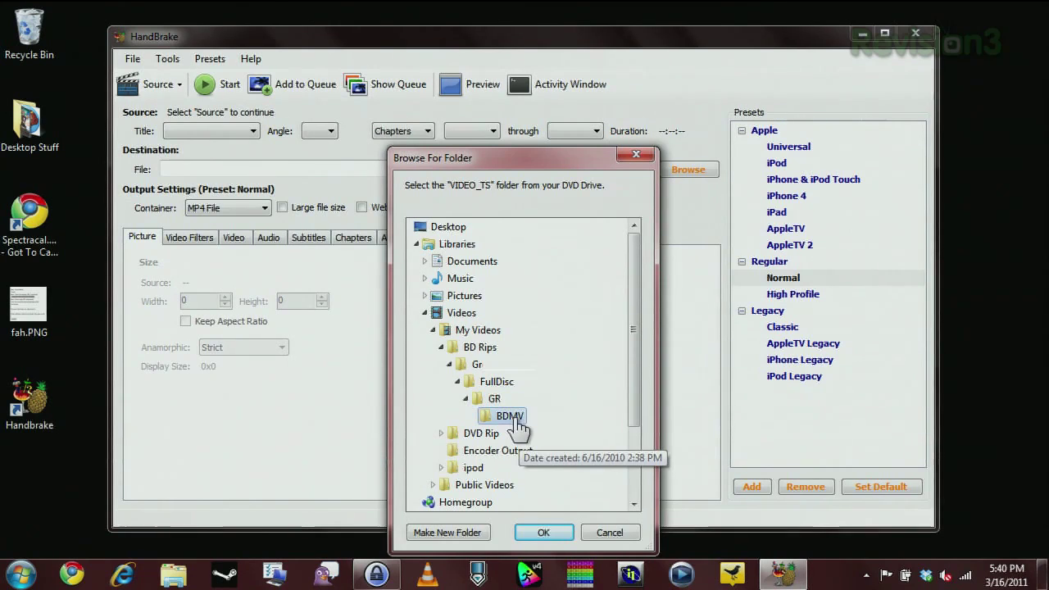
pyautogui.click(543, 533)
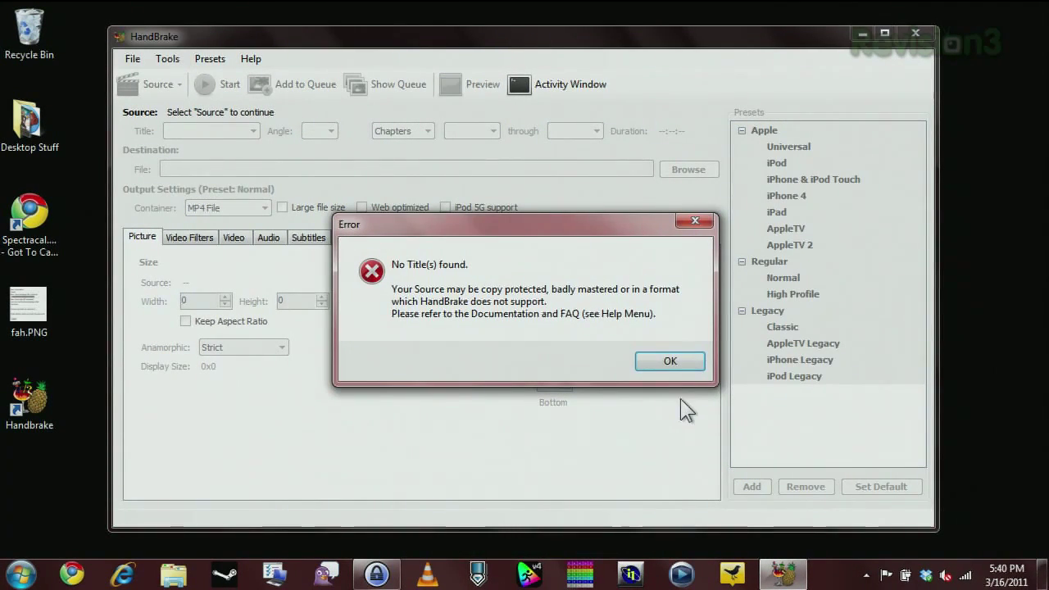
pyautogui.click(672, 365)
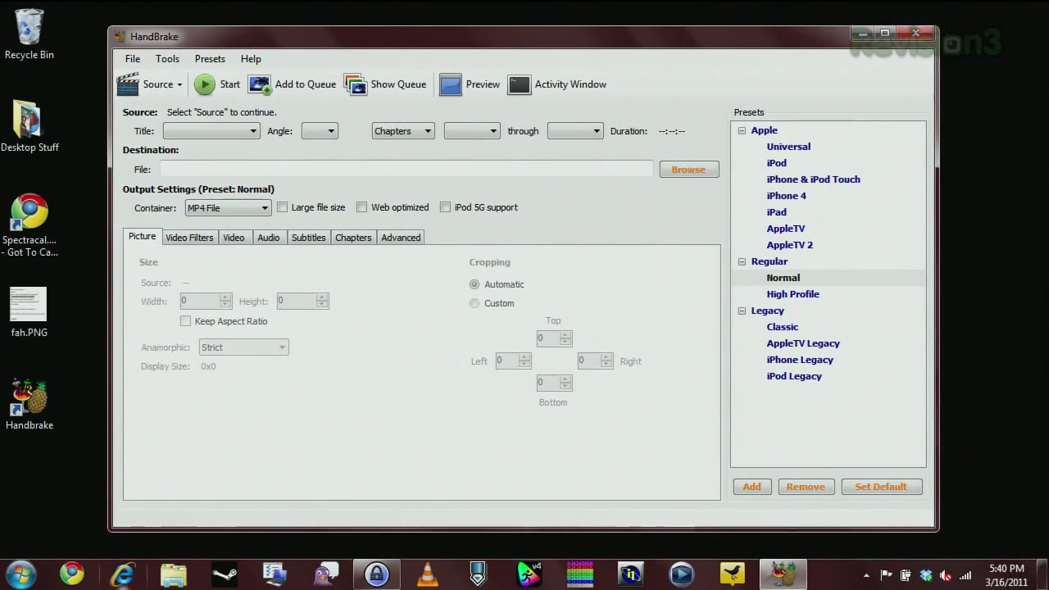
pyautogui.click(173, 574)
pyautogui.moveTo(96, 11); pyautogui.dragTo(215, 46)
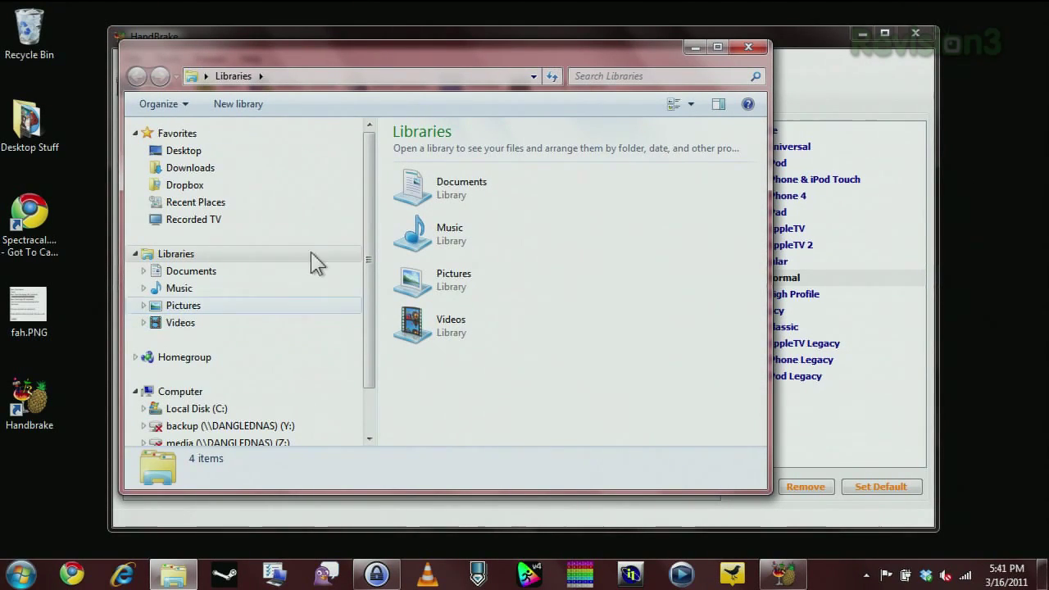
pyautogui.click(748, 47)
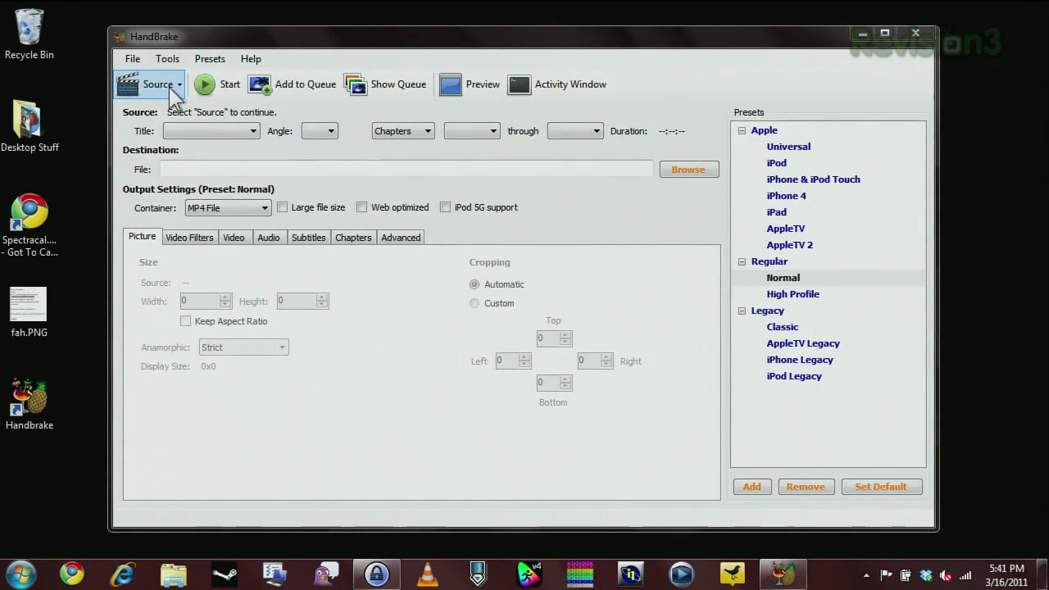
# Browse for a source video file in the BDMV folder of the full-disc rip under Videos > BD Rips.
pyautogui.click(172, 86)
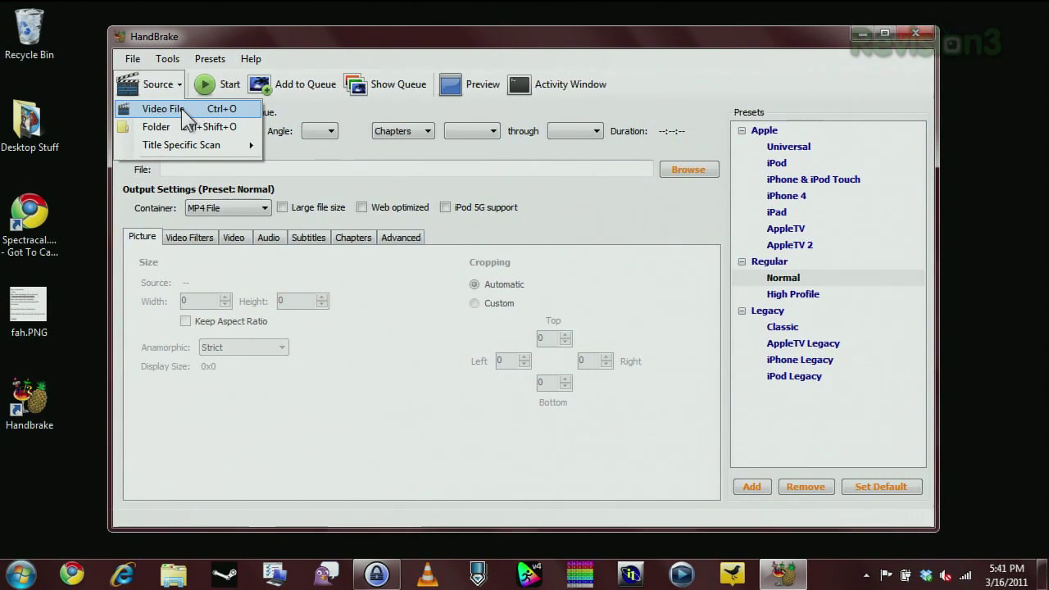
pyautogui.click(183, 111)
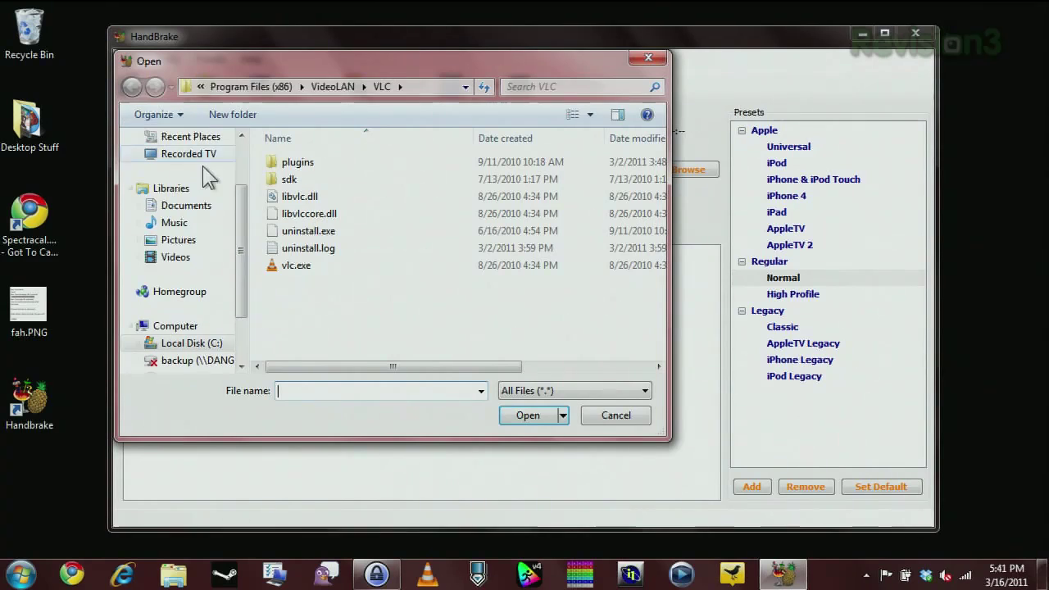
pyautogui.click(192, 256)
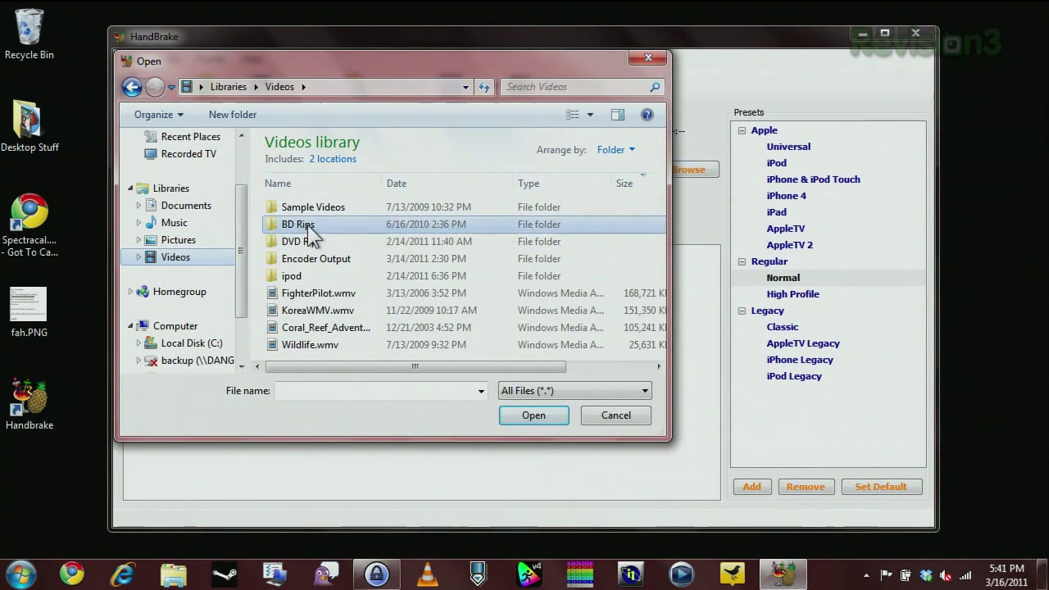
pyautogui.doubleClick(314, 230)
pyautogui.click(313, 209)
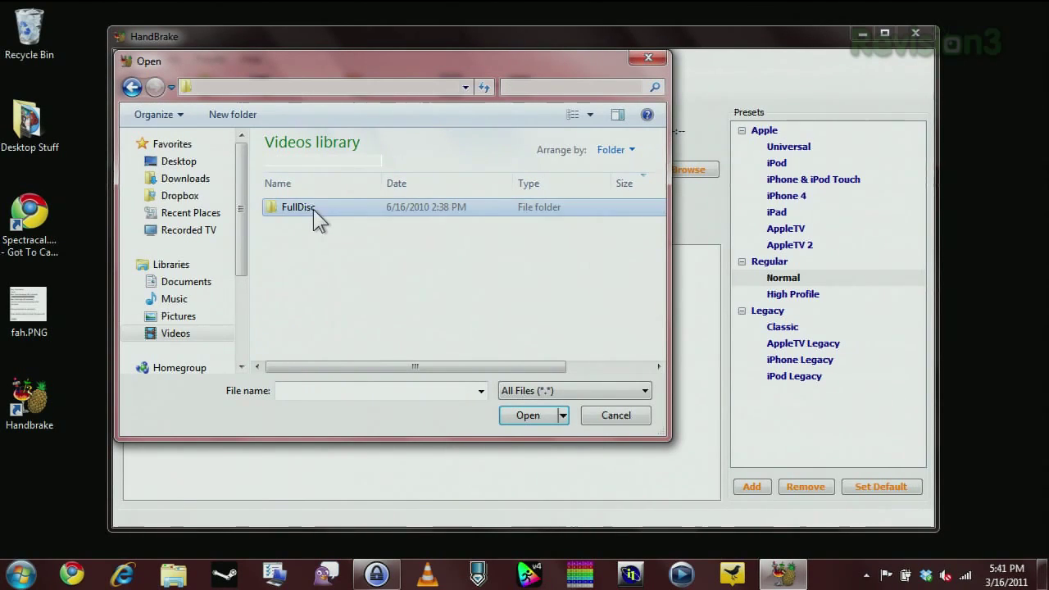
pyautogui.doubleClick(312, 208)
pyautogui.doubleClick(313, 208)
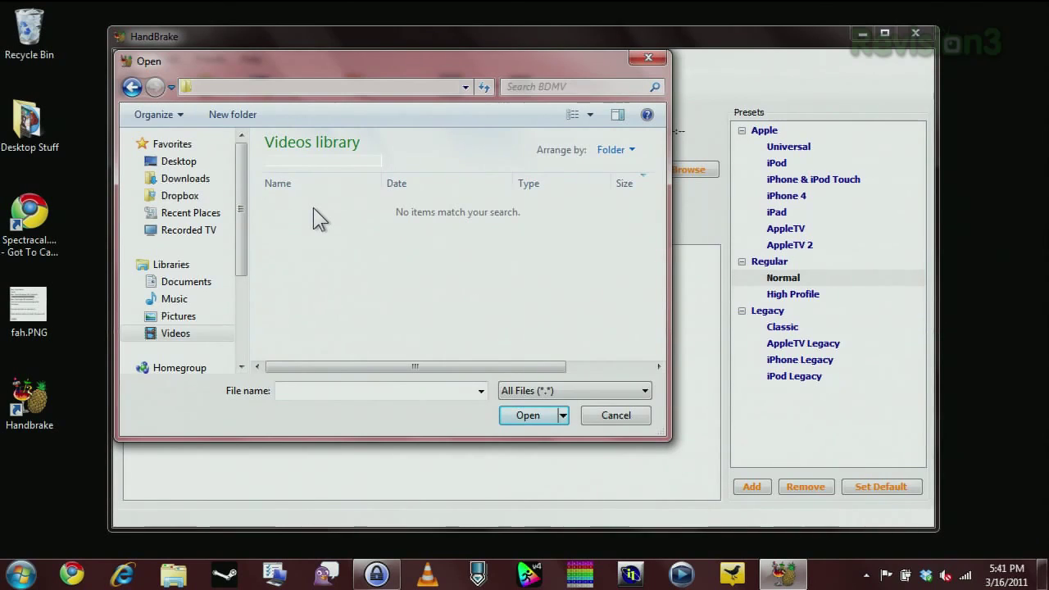